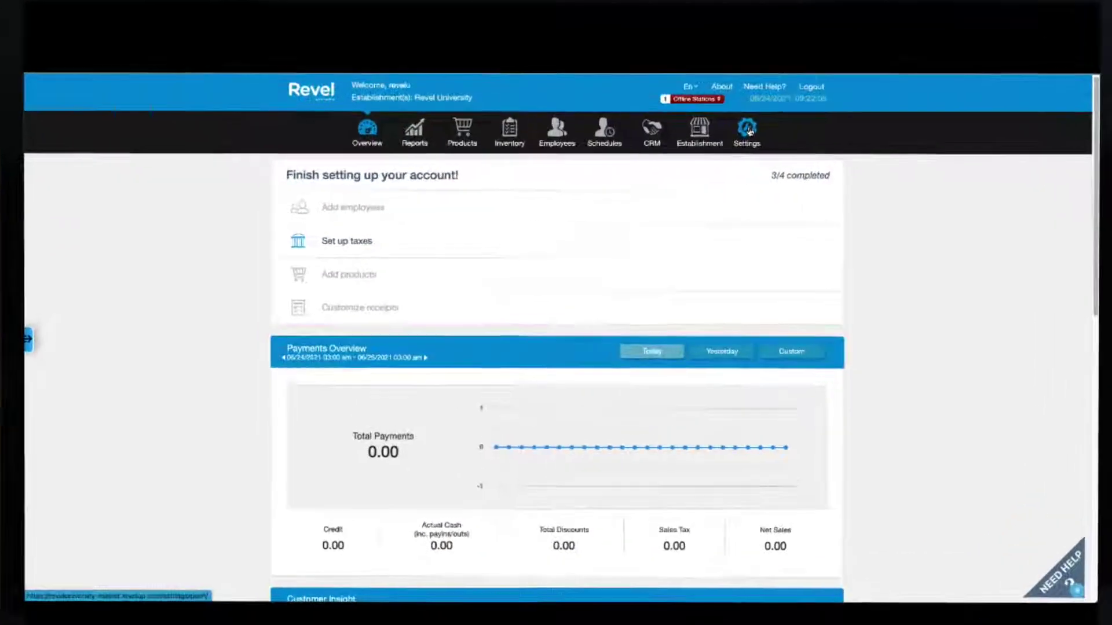
# Open the settings, clear all selected settings and search for "end of day".
pyautogui.click(722, 139)
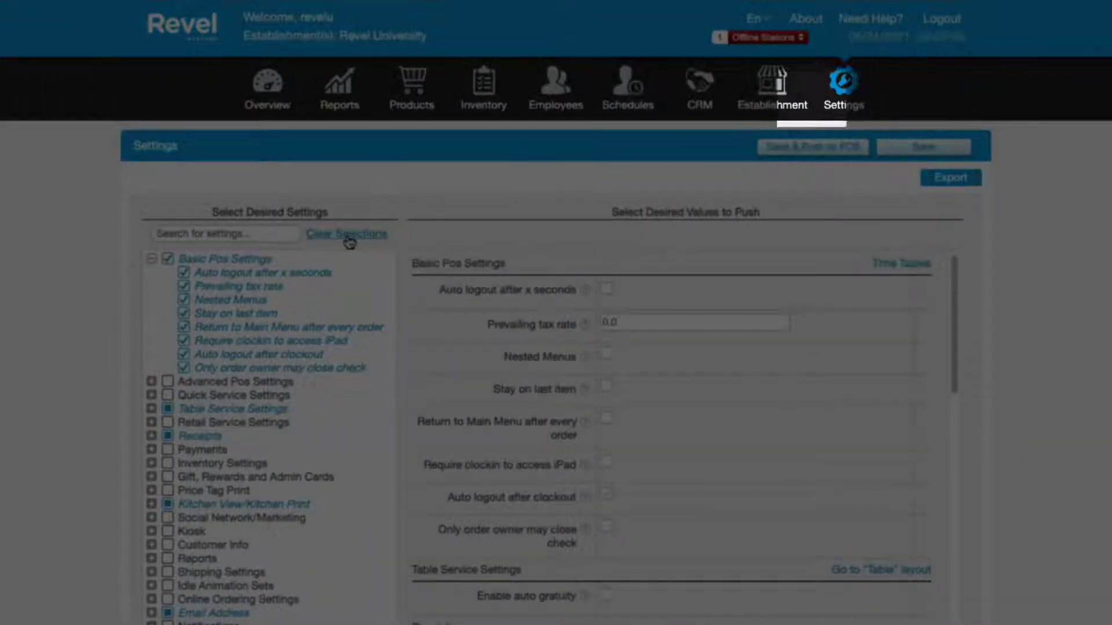
pyautogui.click(348, 235)
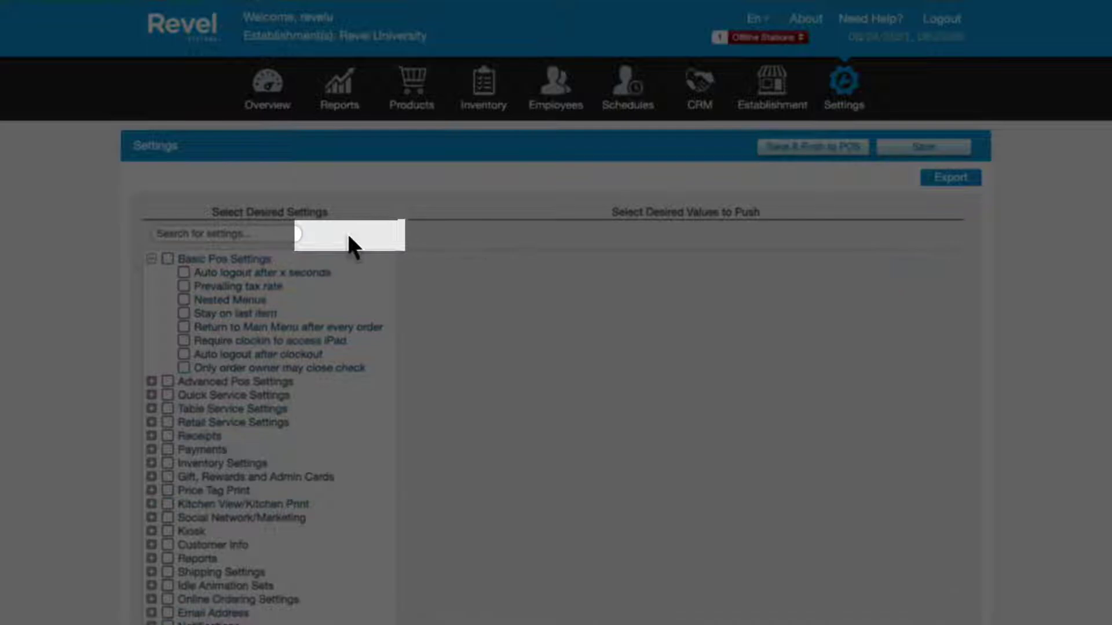
pyautogui.click(259, 235)
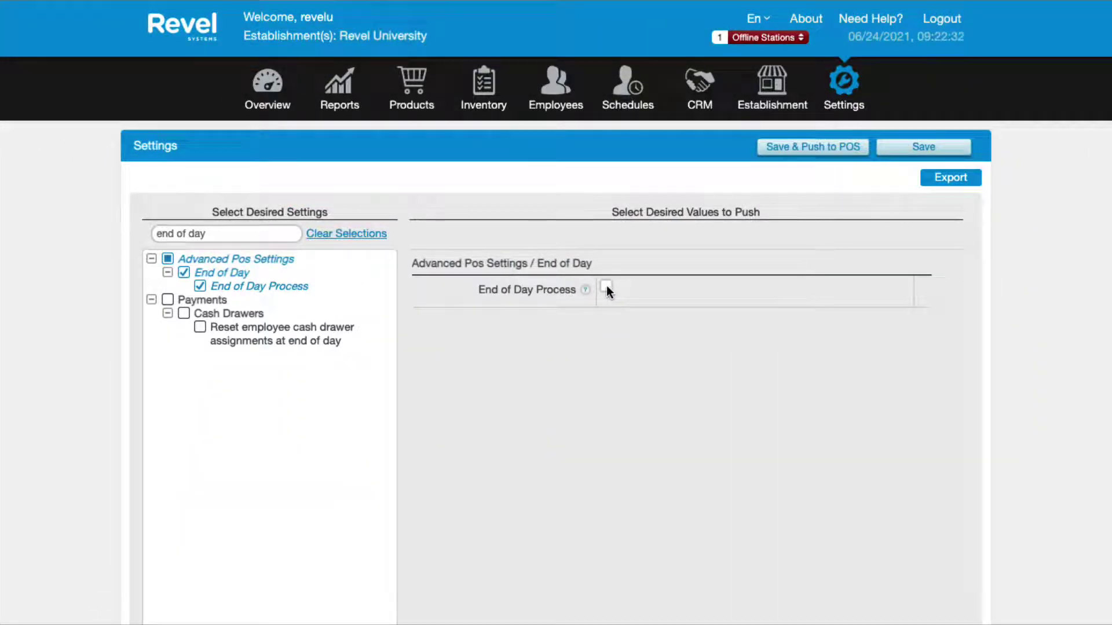
# Enable End of Day Process and Reminder time in the Advanced Pos Settings.
pyautogui.click(606, 286)
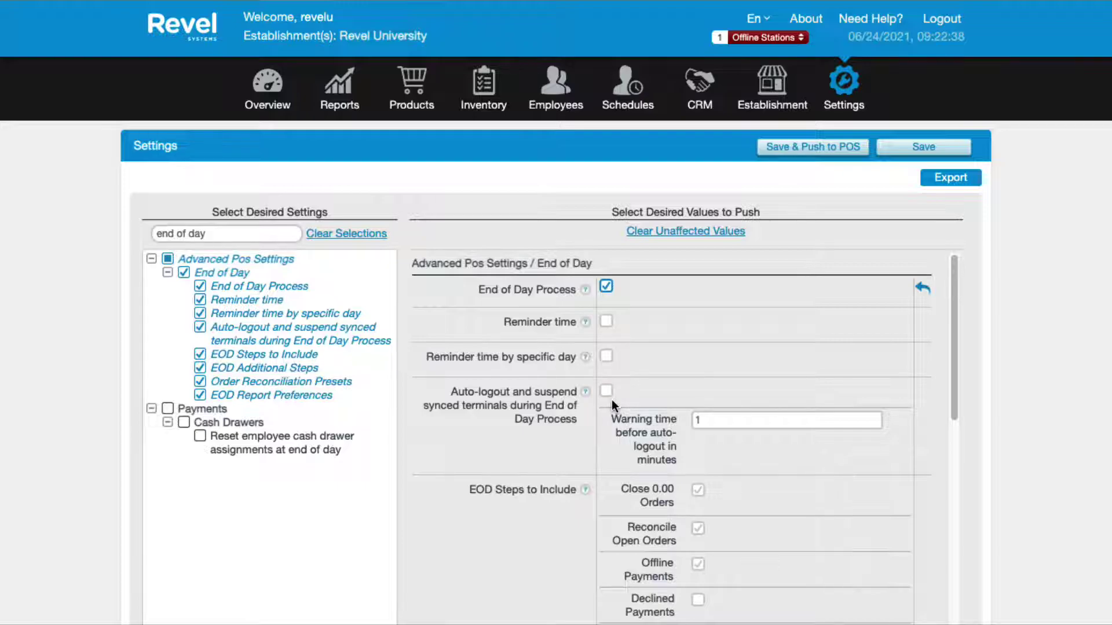
pyautogui.click(605, 322)
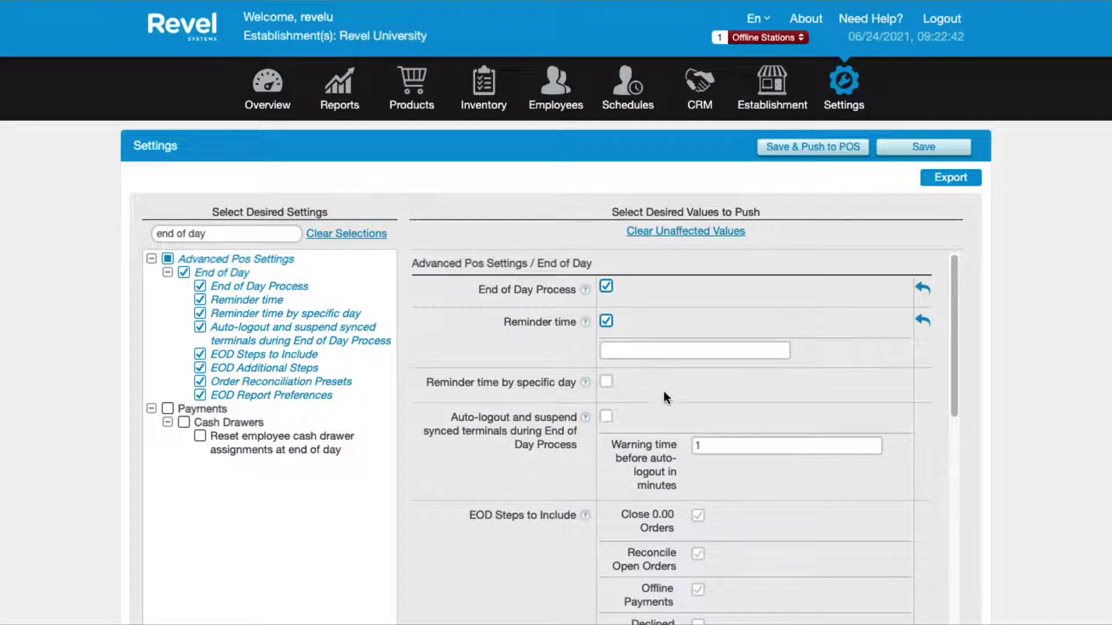
# Include Close 0.00 Orders, Reconcile Open Orders, Declined Payments and Process All Credit Cards in the EOD steps, and save the settings.
pyautogui.scroll(-2, 670, 400)
pyautogui.scroll(-5, 669, 399)
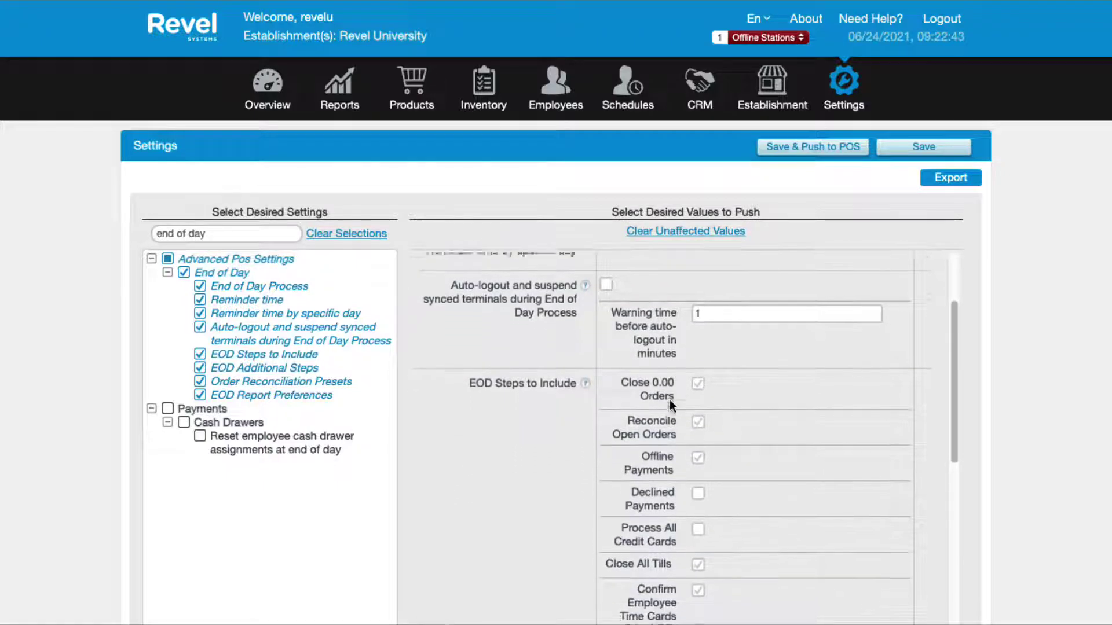
pyautogui.click(699, 341)
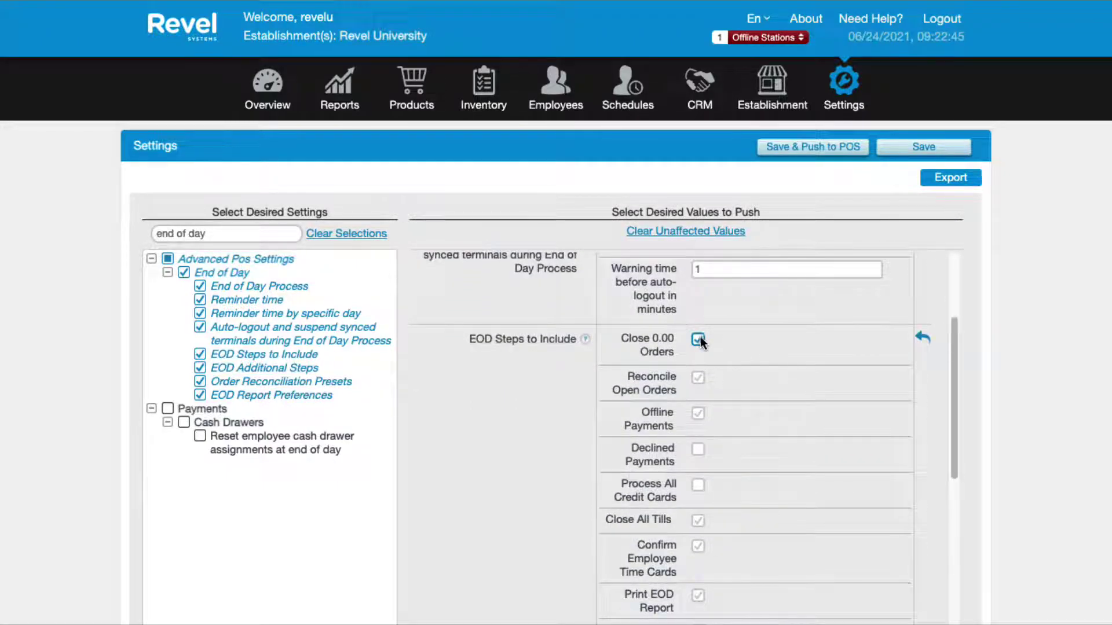
pyautogui.click(698, 377)
pyautogui.click(699, 340)
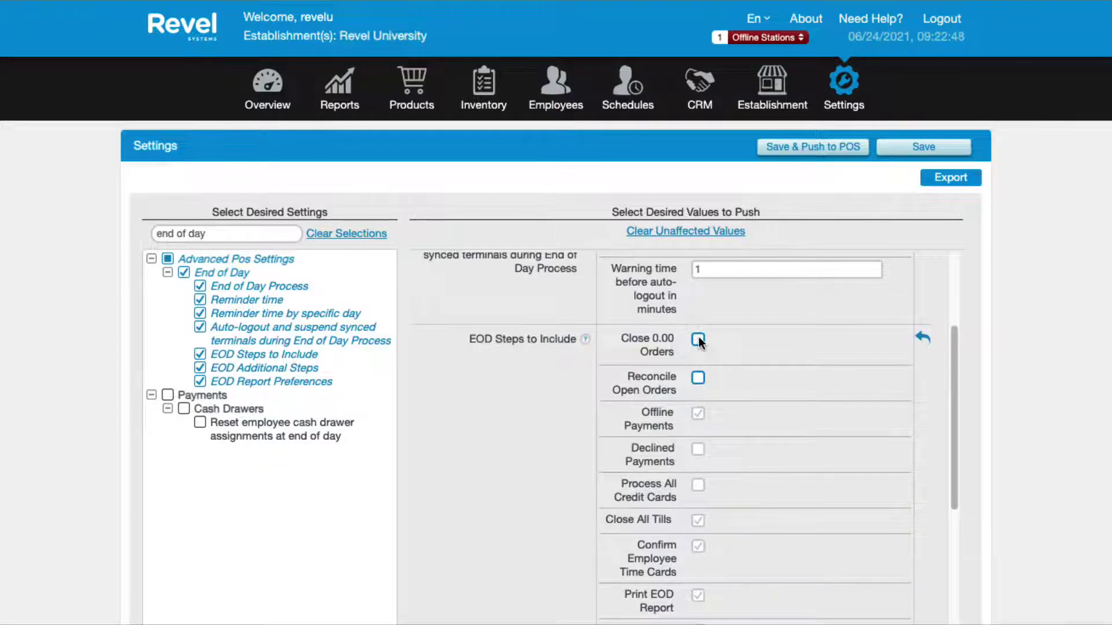
pyautogui.click(698, 378)
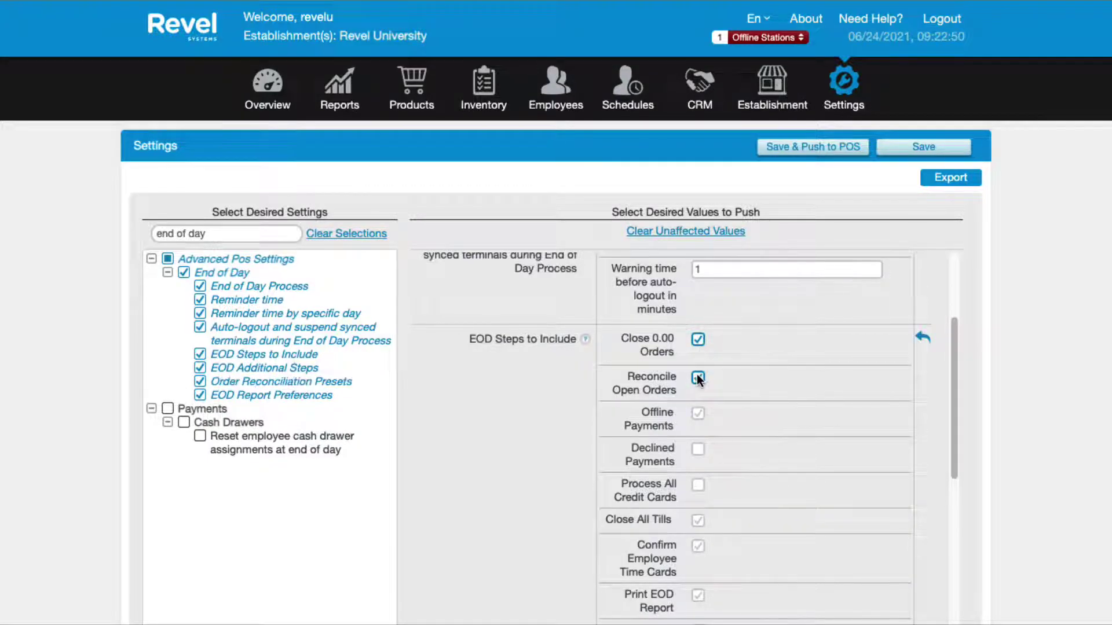
pyautogui.click(698, 450)
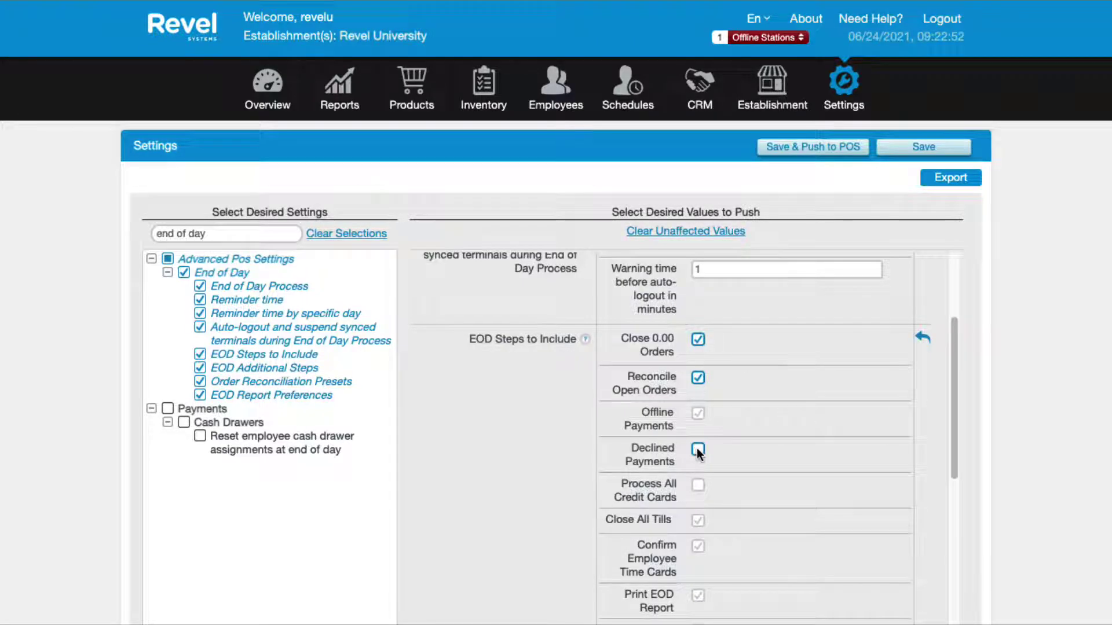
pyautogui.click(698, 486)
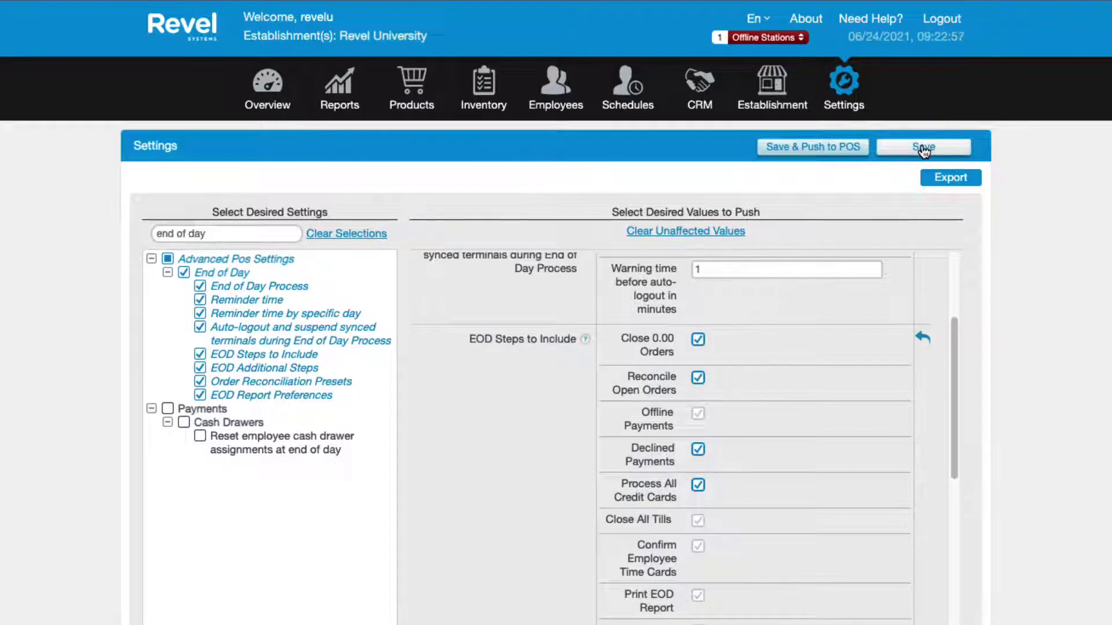
pyautogui.click(923, 148)
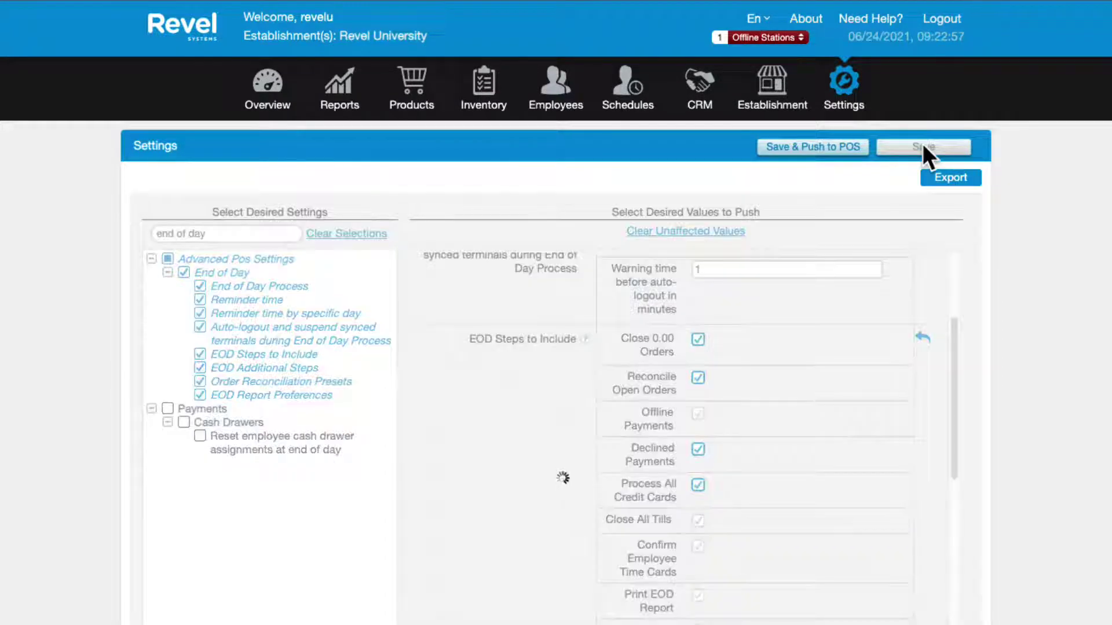
pyautogui.click(657, 440)
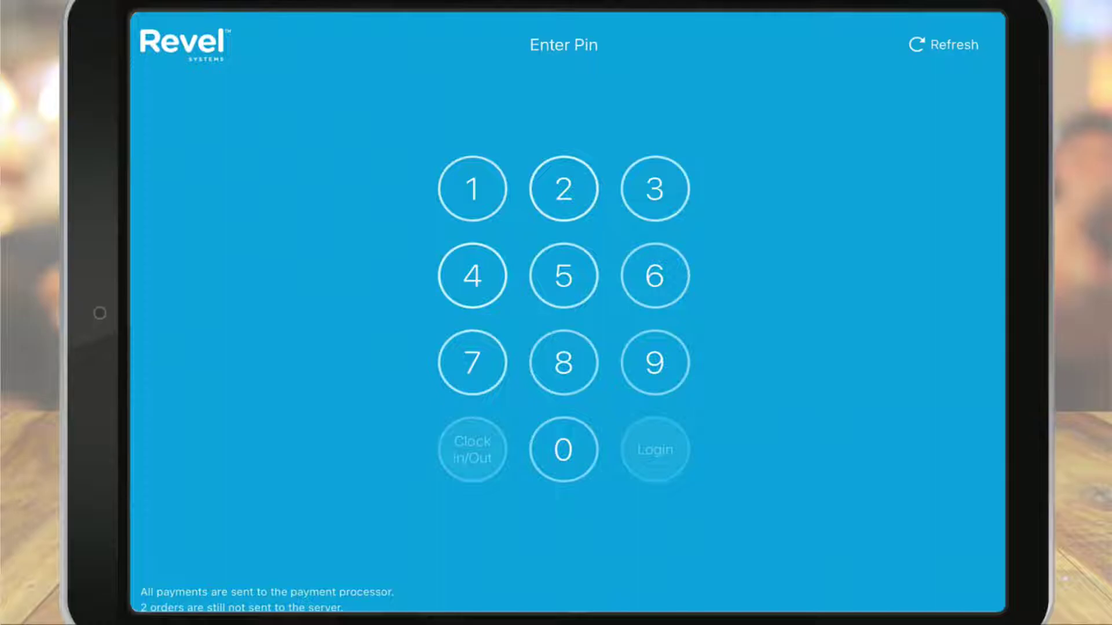
# Switch to the Revel POS on the iPad and log in with the employee PIN.
pyautogui.click(563, 363)
pyautogui.click(472, 276)
pyautogui.click(564, 449)
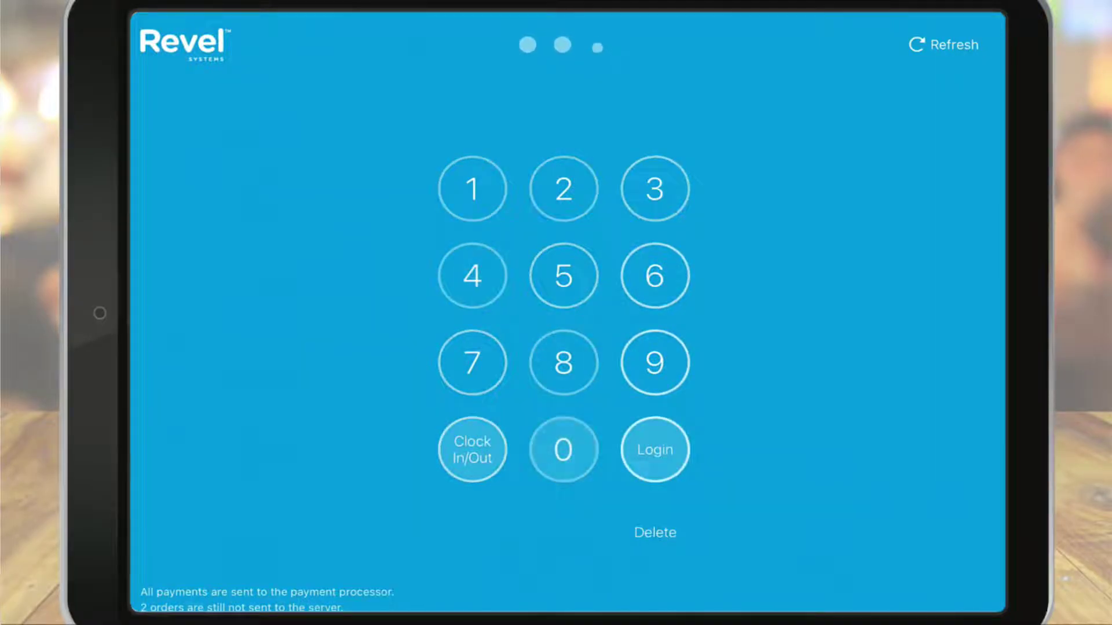
pyautogui.click(655, 450)
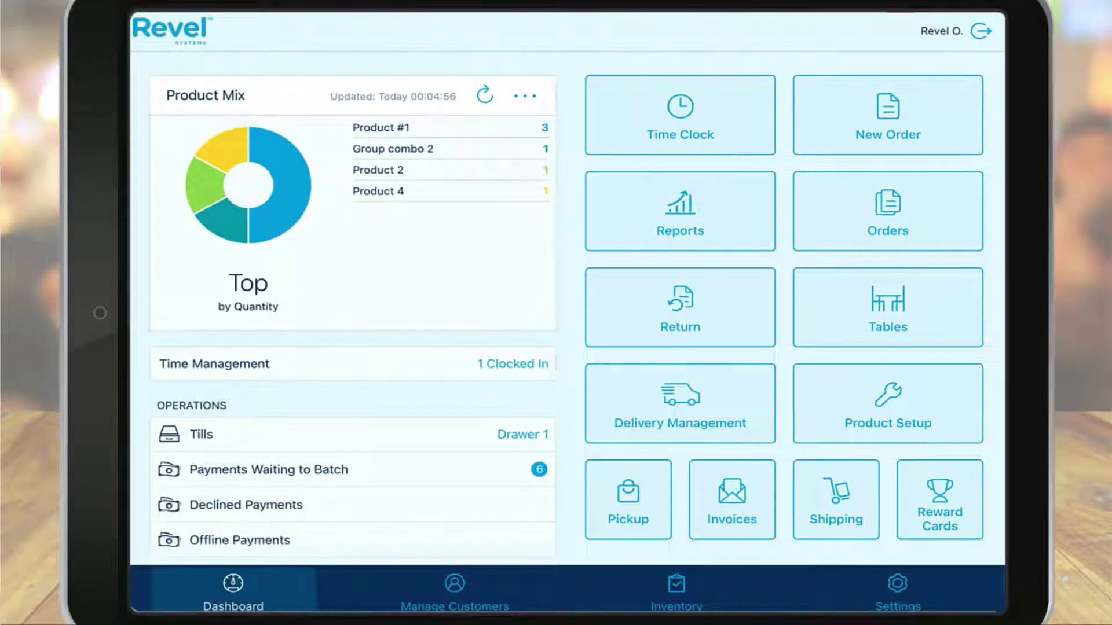
# Start the End of Day process and choose Void/Refund for the first order under Reconcile Open Orders.
pyautogui.scroll(-2, 352, 319)
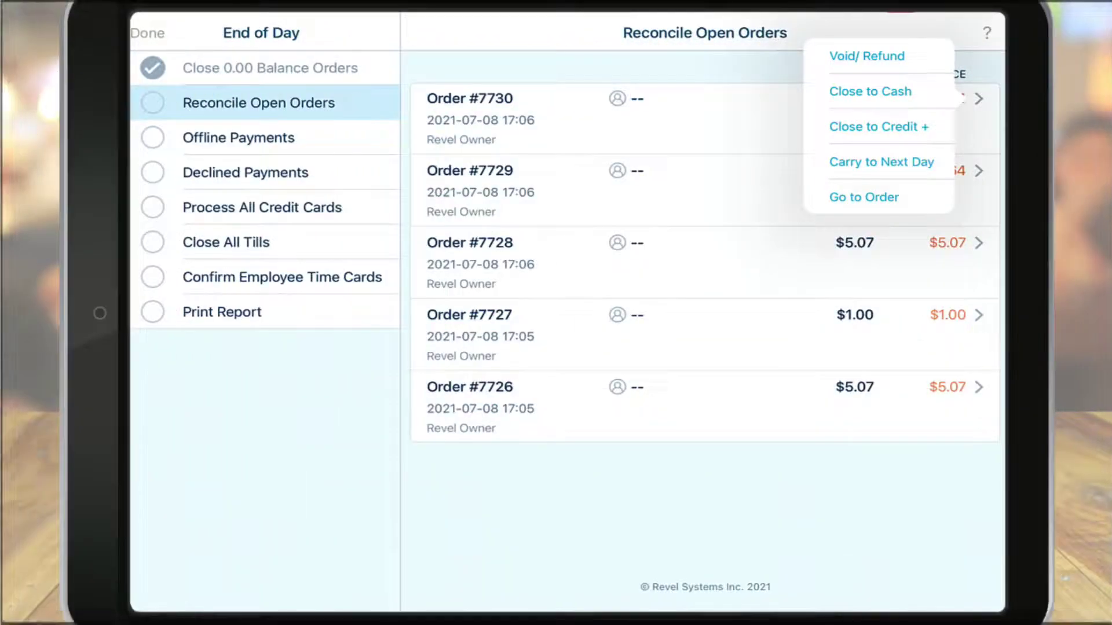
pyautogui.click(866, 56)
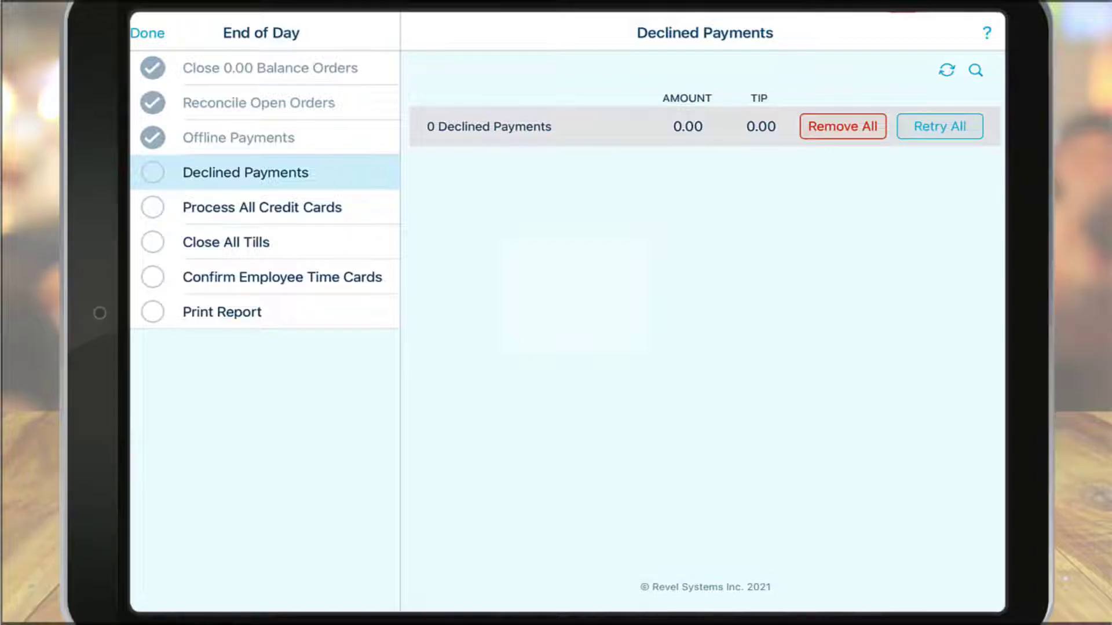
# Under Process All Credit Cards, set the 6.95 AMEX transaction's tip to 1 and capture all transactions.
pyautogui.click(261, 207)
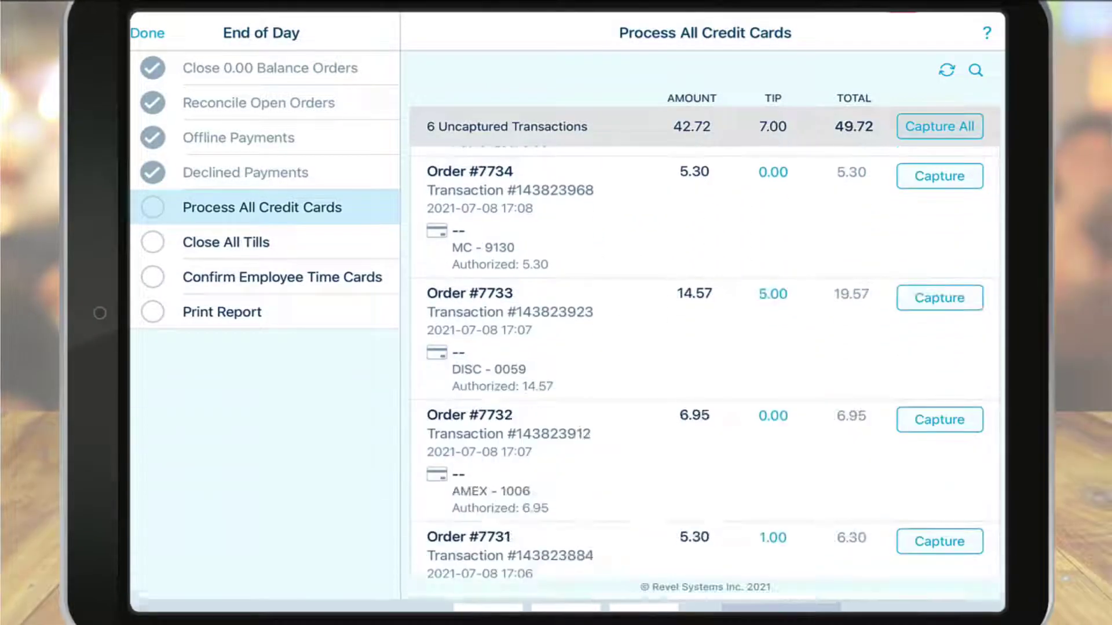
pyautogui.scroll(-2, 705, 362)
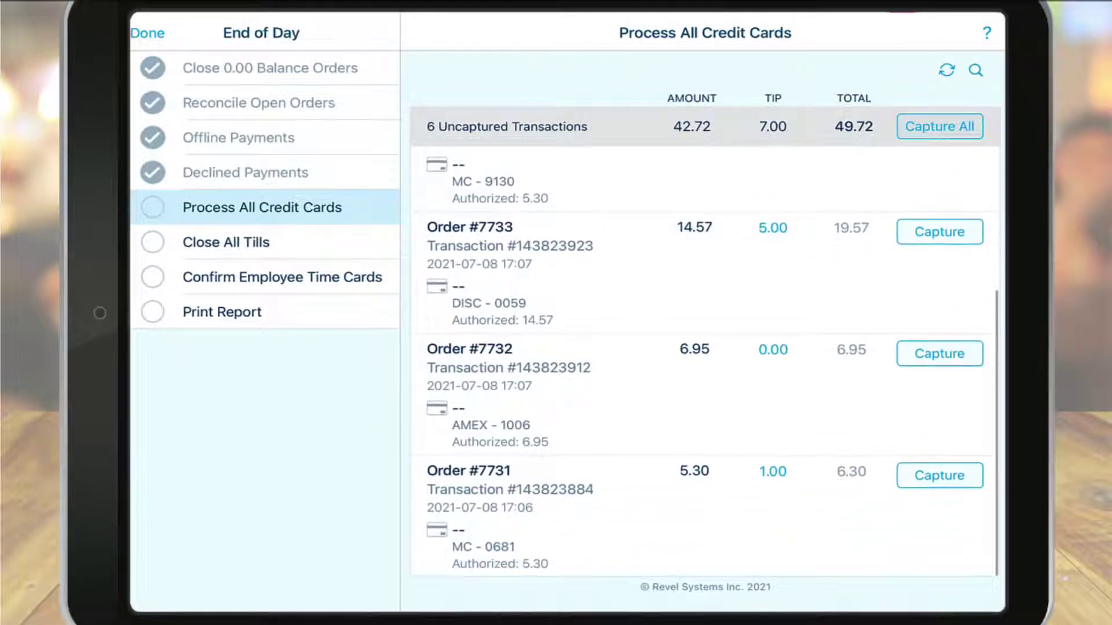
pyautogui.click(773, 350)
pyautogui.write('1')
pyautogui.press('Return')
pyautogui.click(940, 126)
pyautogui.click(729, 343)
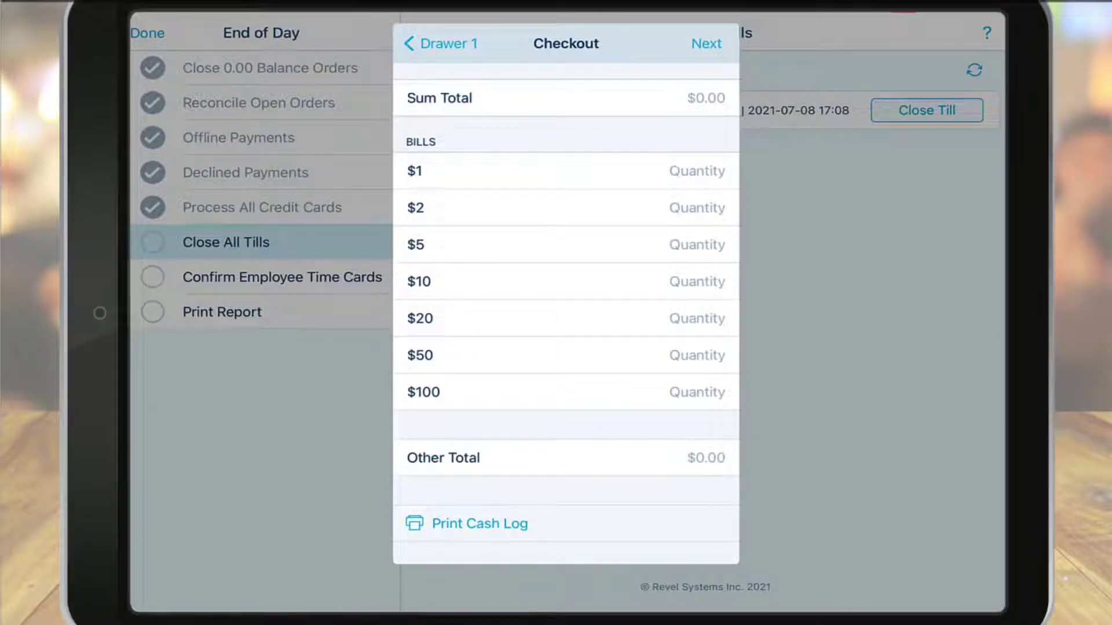
# Submit the Drawer 1 till checkout with an Other Total of 110, and clock out the driver who is still clocked in.
pyautogui.click(706, 458)
pyautogui.write('110')
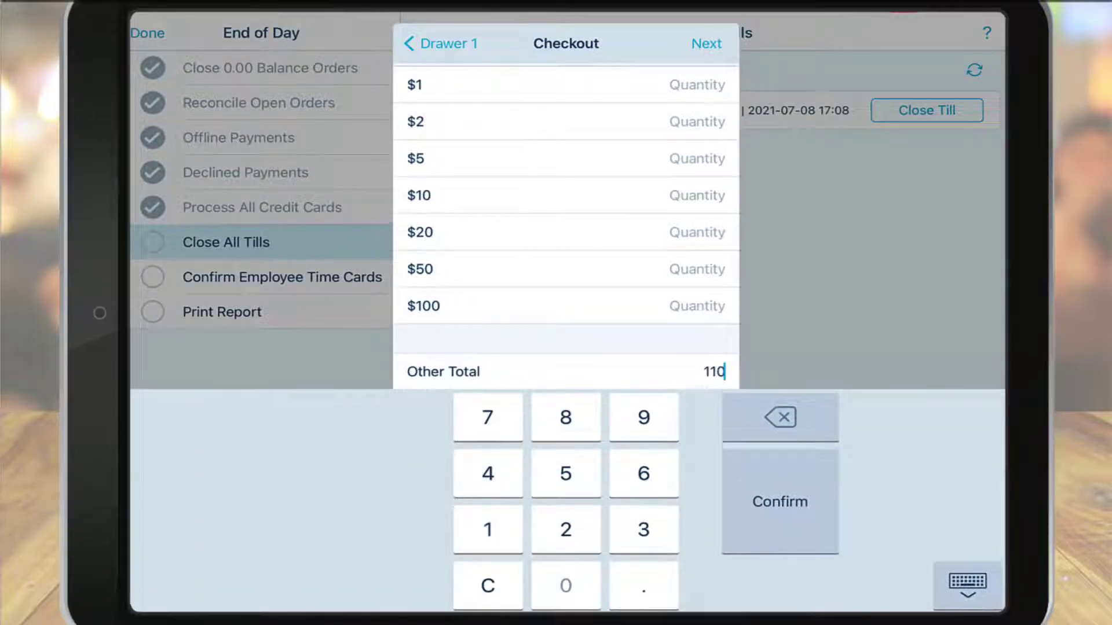
pyautogui.press('Return')
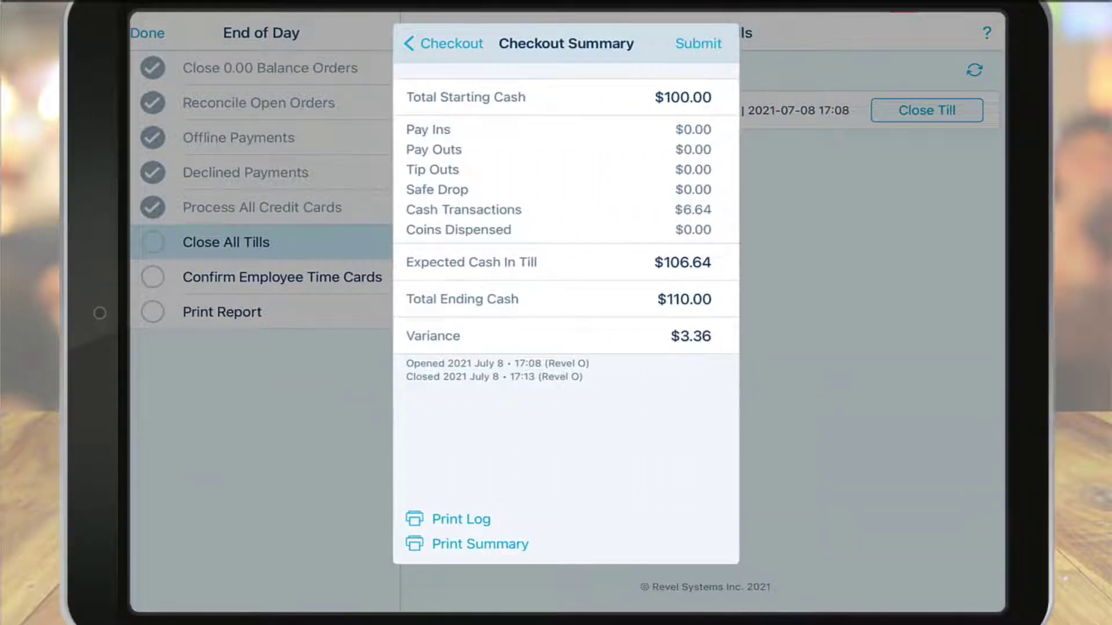
pyautogui.click(699, 43)
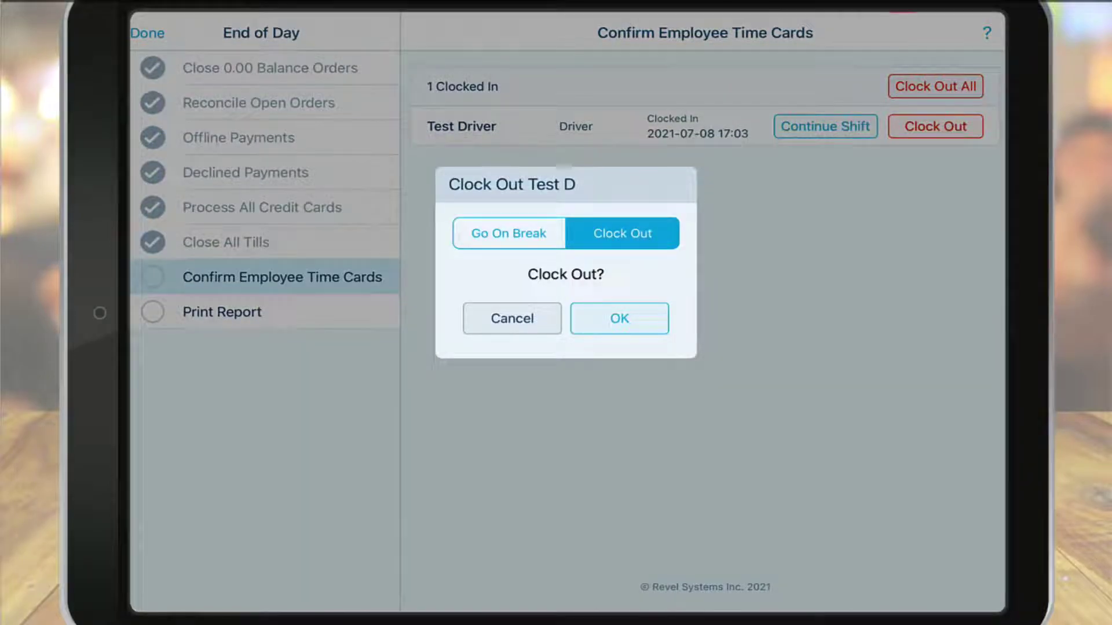
pyautogui.click(620, 317)
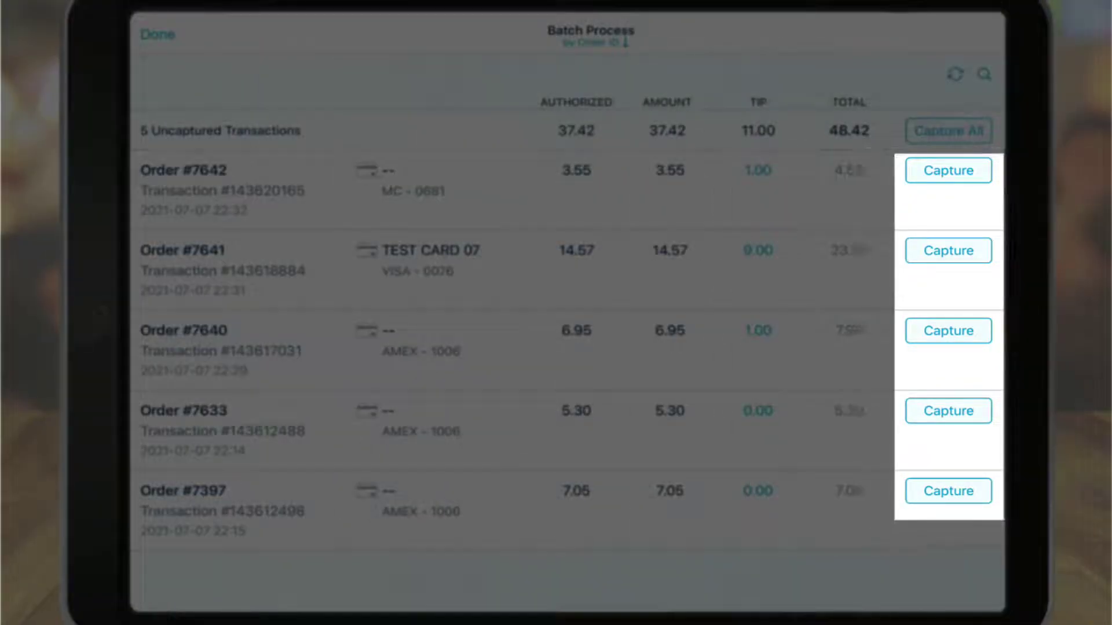
# Set the tip of the 5.30 AMEX transaction in the Batch Process to 1.
pyautogui.click(758, 410)
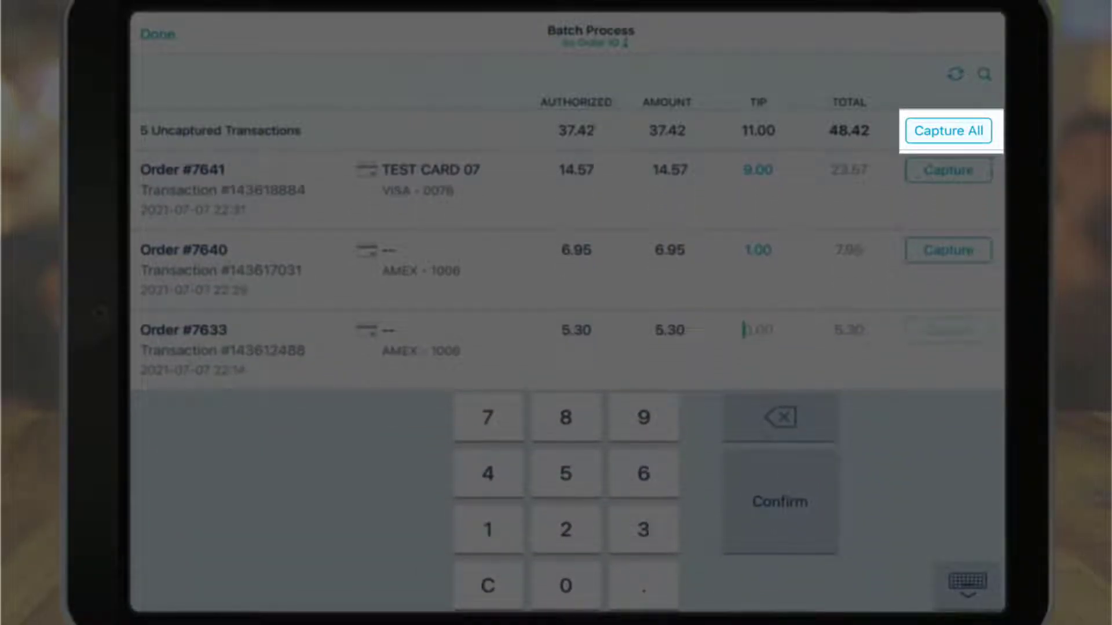
pyautogui.click(488, 529)
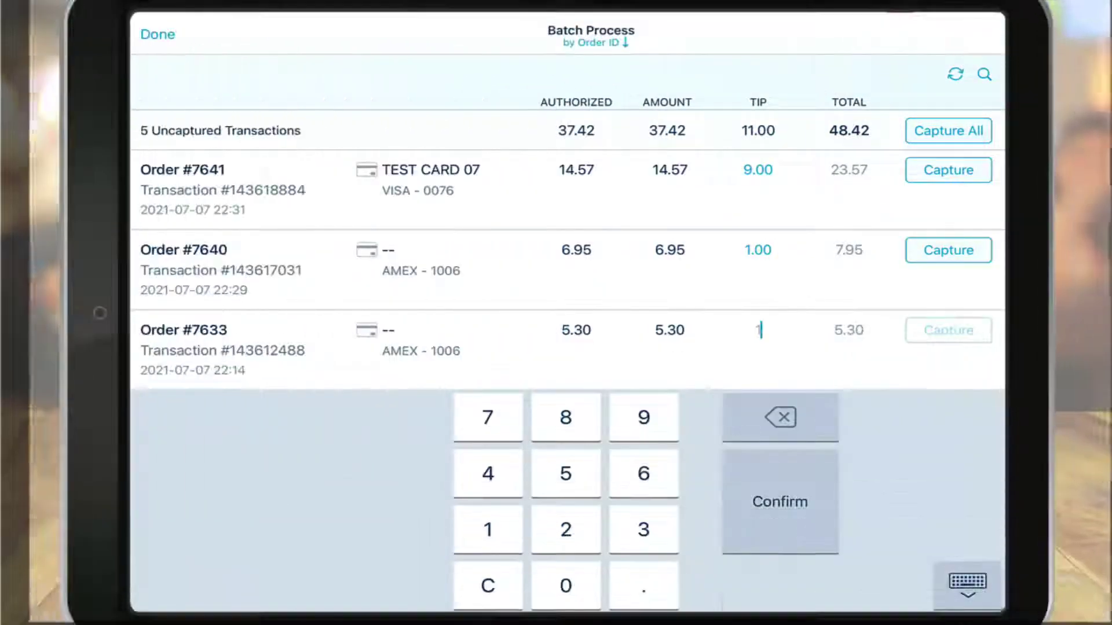
pyautogui.click(780, 502)
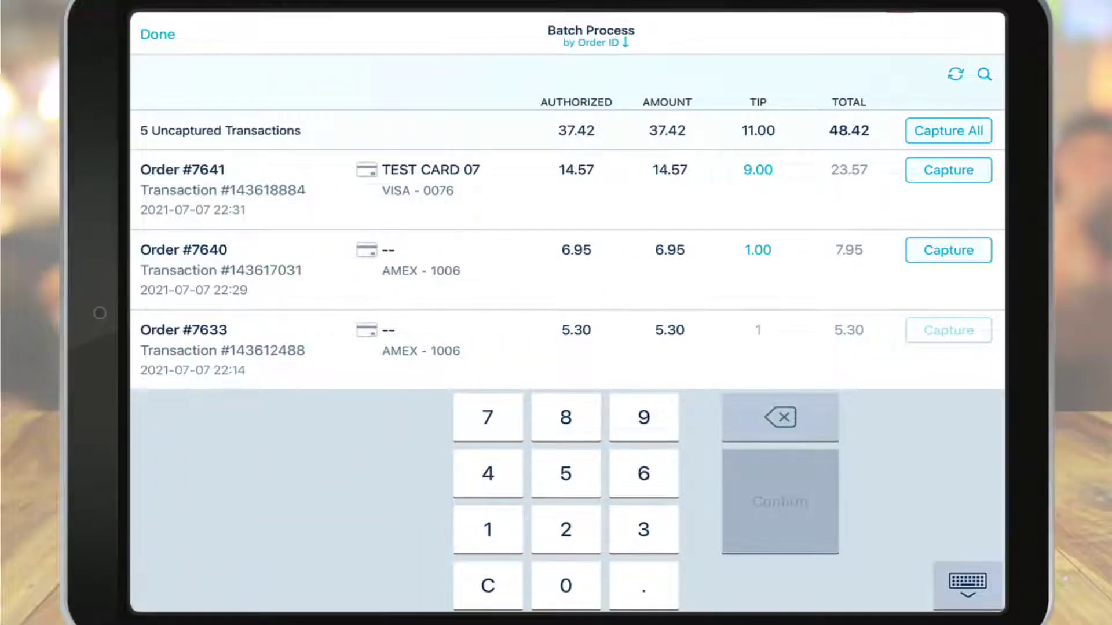
pyautogui.click(780, 502)
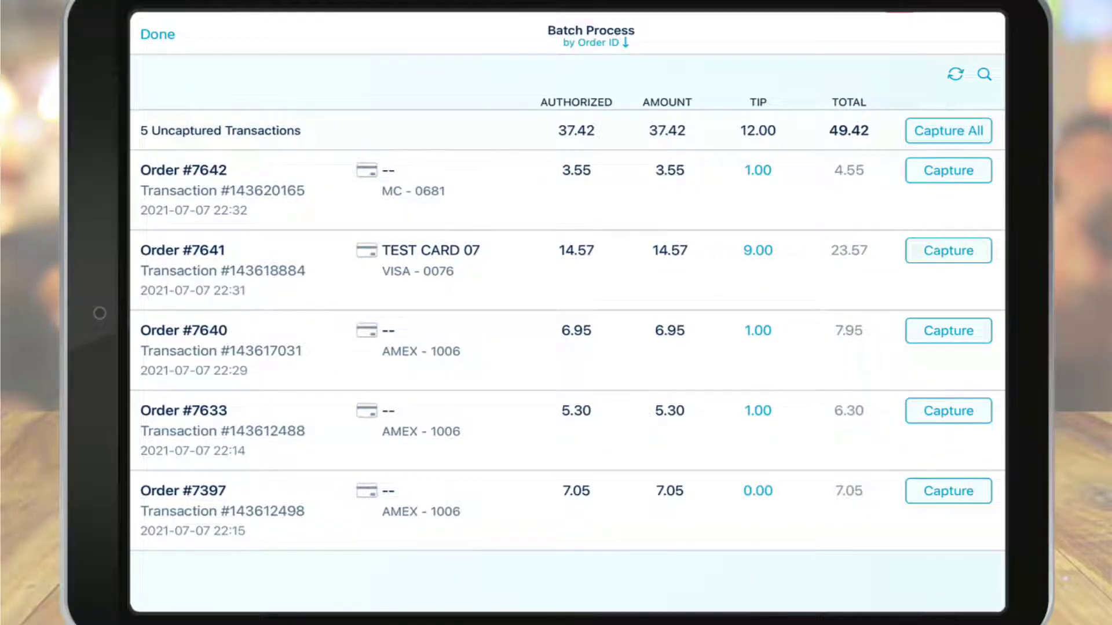
# Change the tip of the 5.30 AMEX transaction to 2.
pyautogui.click(757, 411)
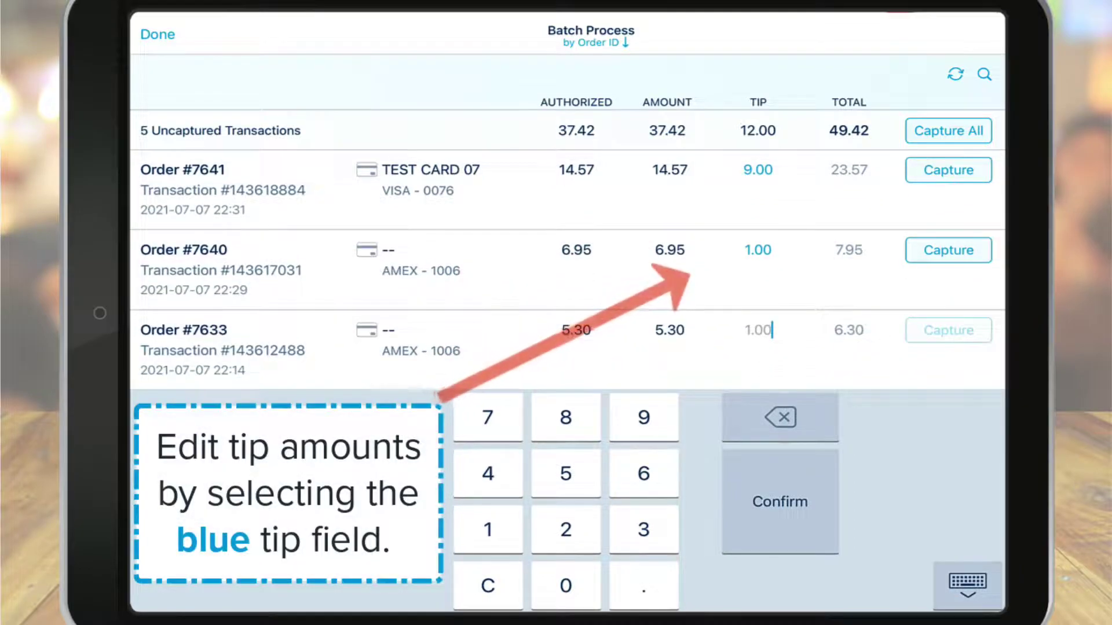
pyautogui.click(487, 586)
pyautogui.click(566, 529)
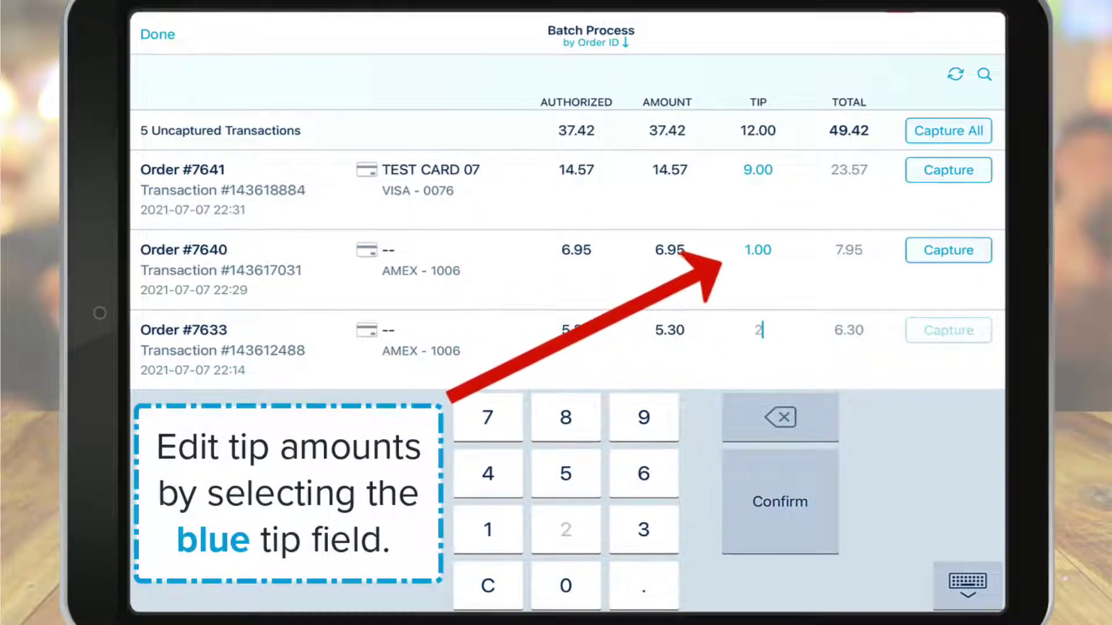
pyautogui.click(779, 502)
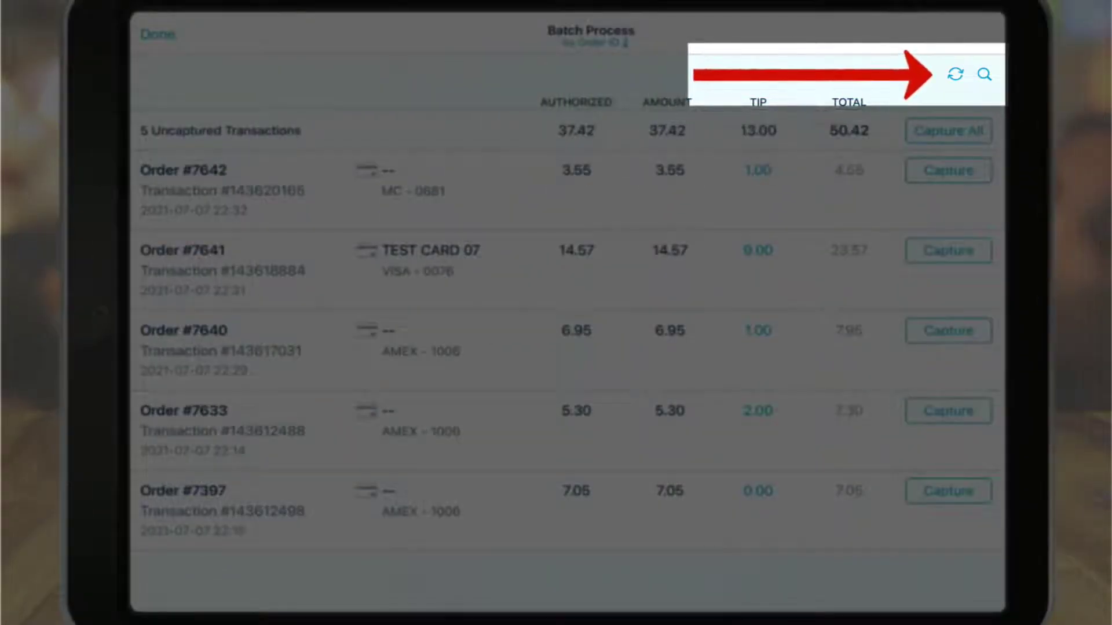
# Set the tip of the 6.95 AMEX transaction in the Batch Process to 4.
pyautogui.click(758, 331)
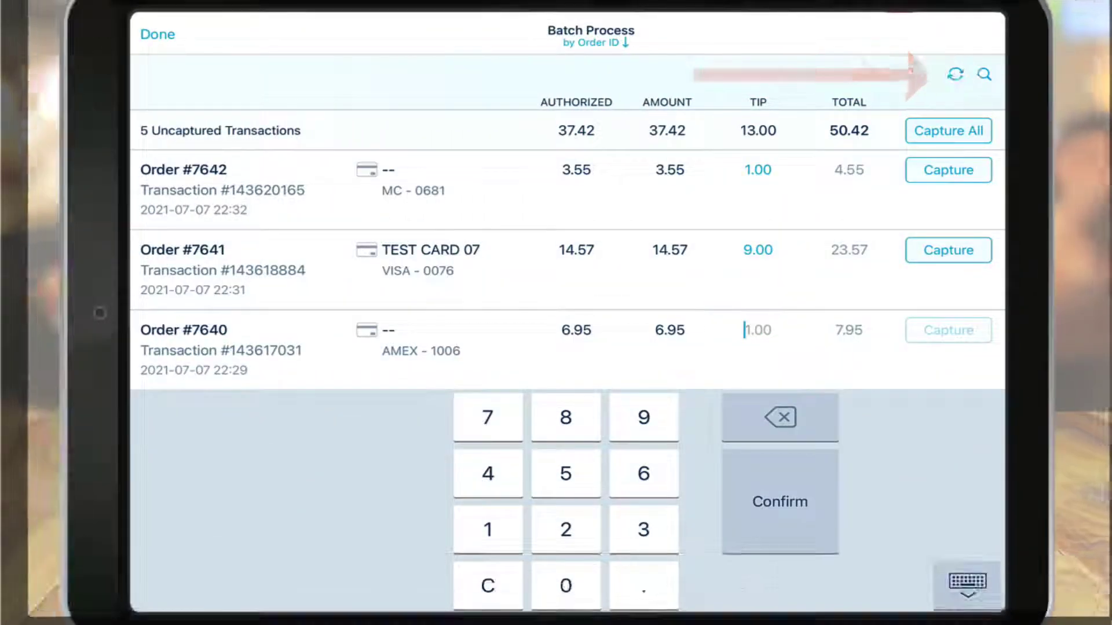
pyautogui.click(488, 473)
pyautogui.click(780, 502)
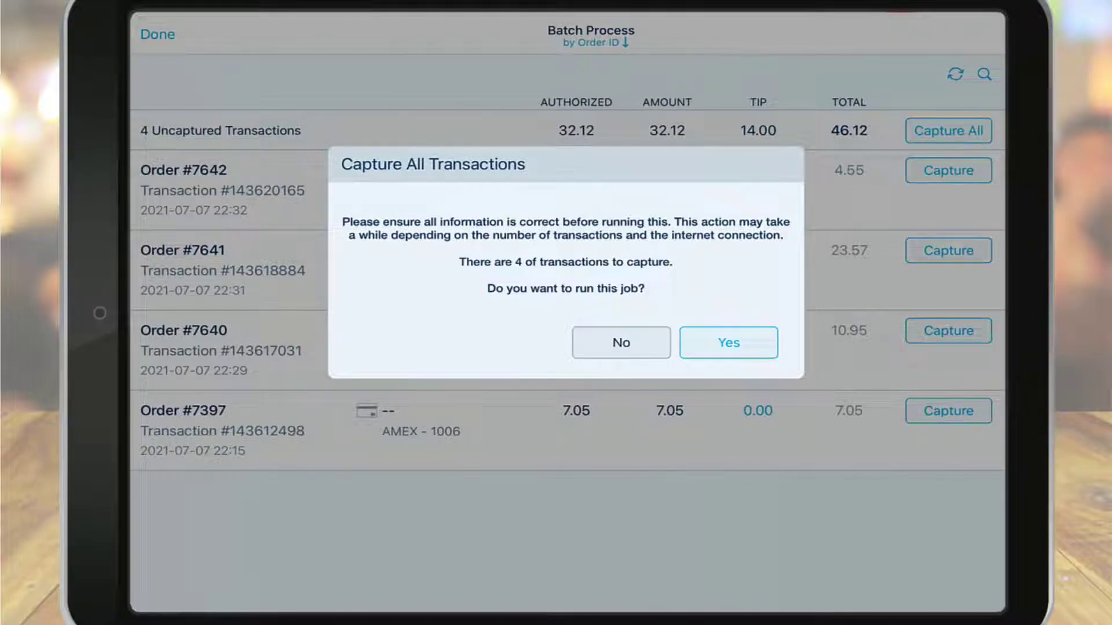
# Capture all remaining transactions in the batch and close the Batch Process.
pyautogui.click(728, 342)
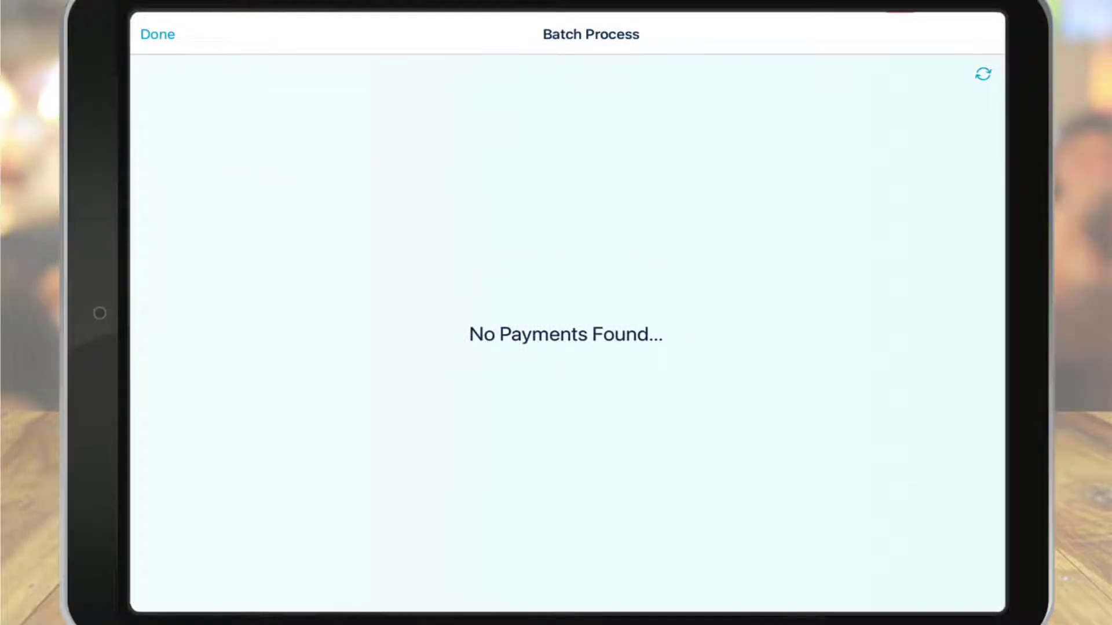
pyautogui.click(158, 34)
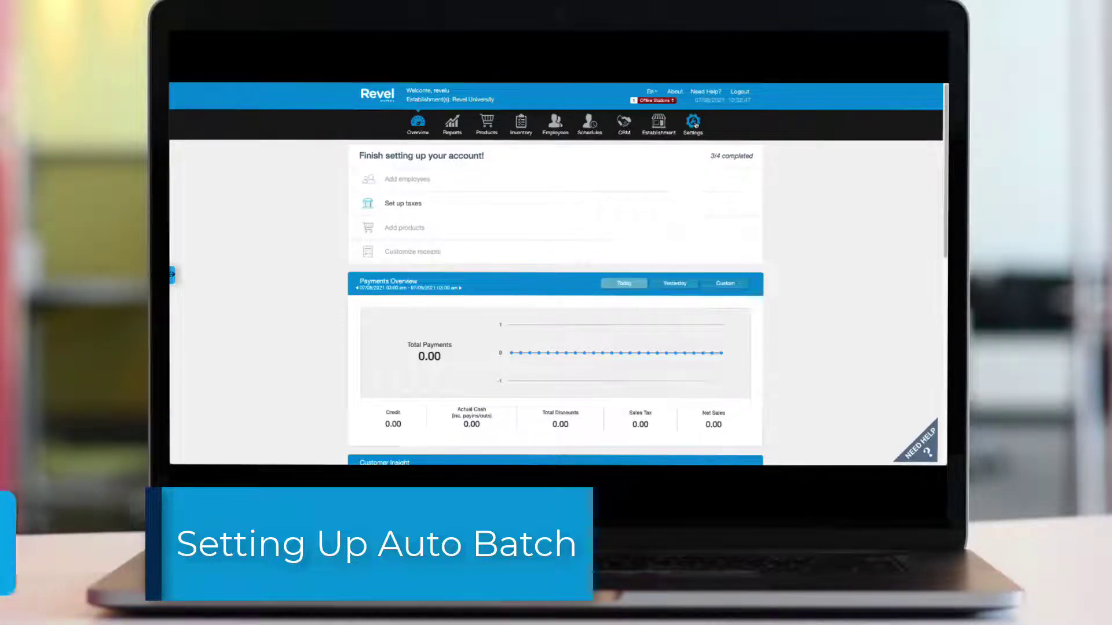
# In the Management Console settings, search for "auto captu" and select the Auto capture setting under Payments / Credit Options.
pyautogui.click(694, 123)
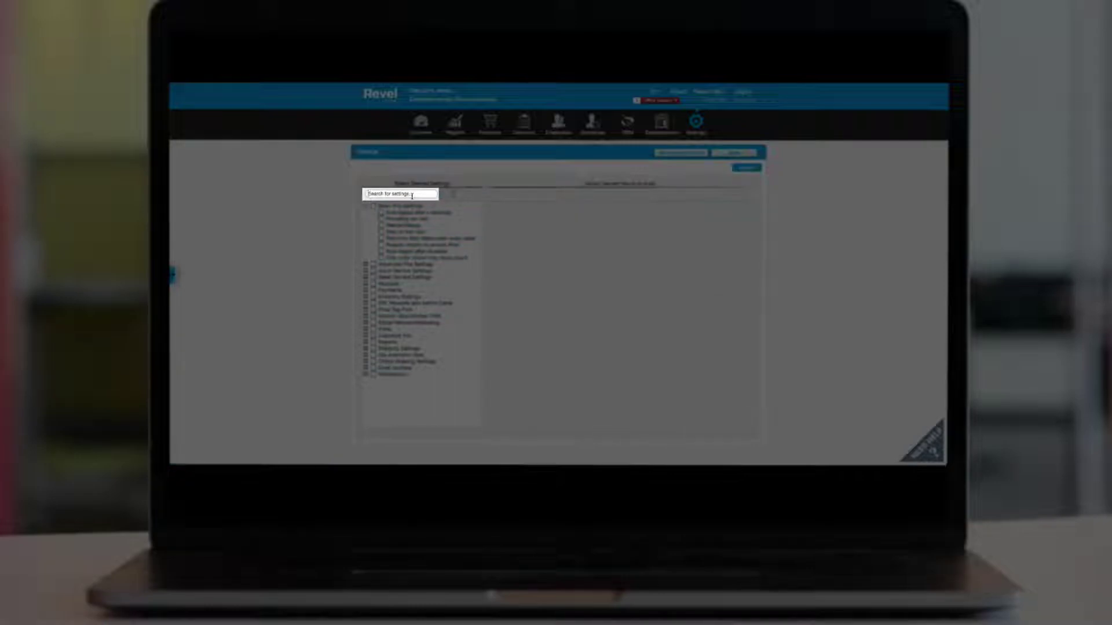
pyautogui.write('sl')
pyautogui.write('to')
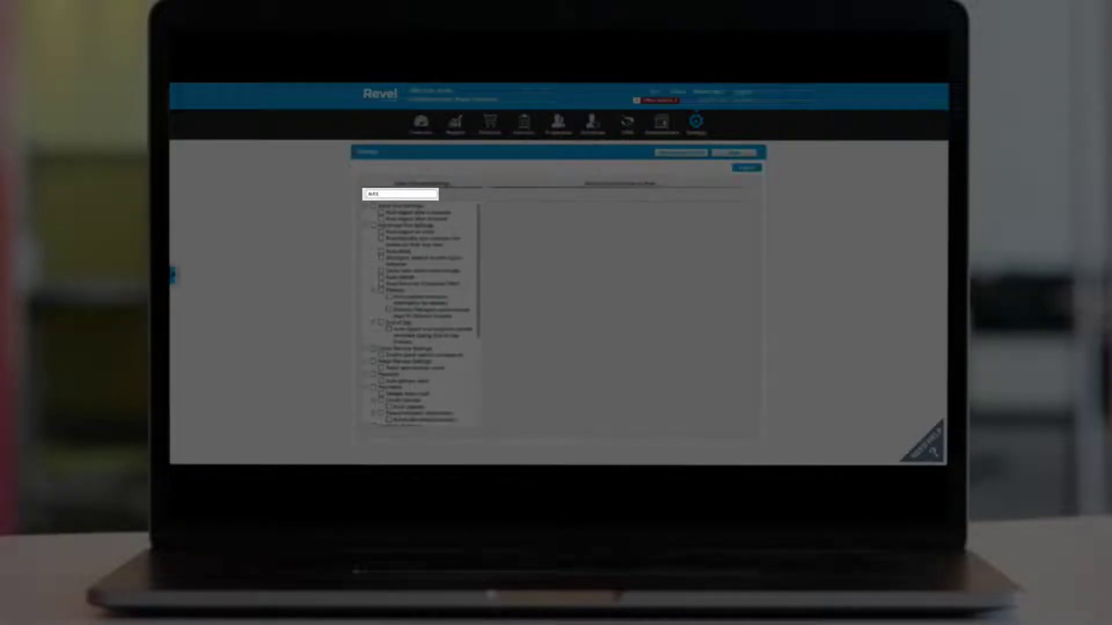
pyautogui.write(' capture')
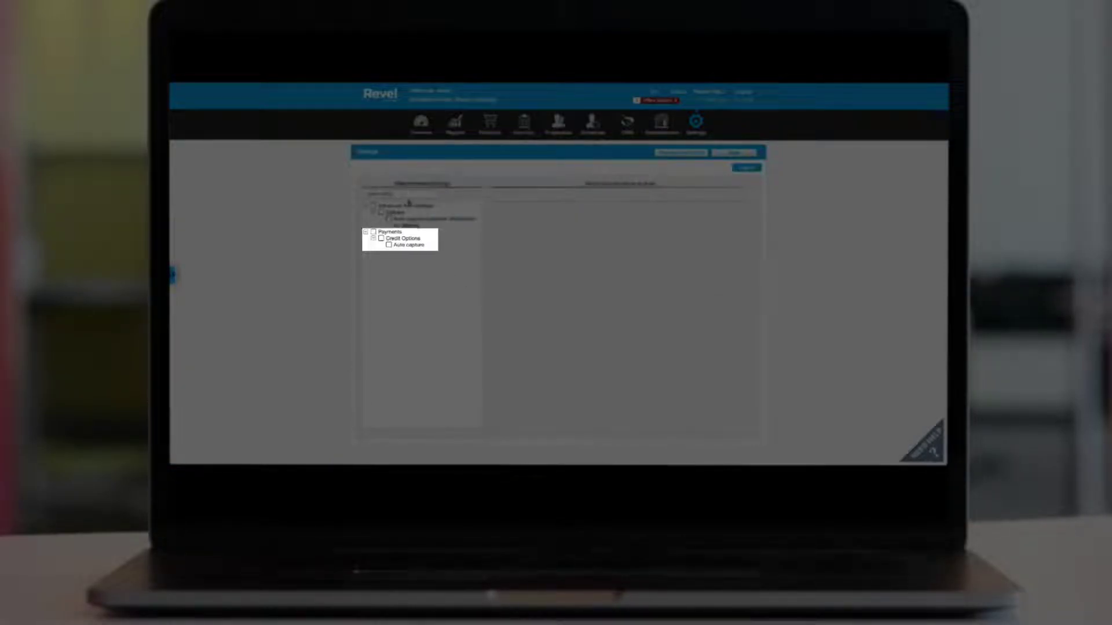
pyautogui.click(389, 245)
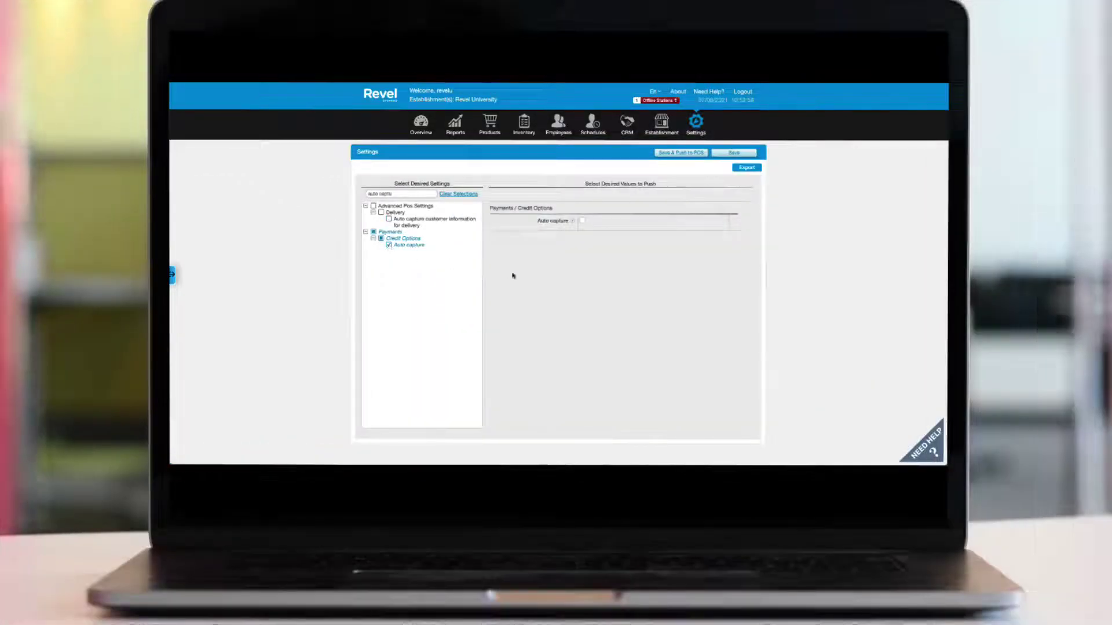
# Enable Auto capture and set the auto capture time to 12:30 am.
pyautogui.click(582, 220)
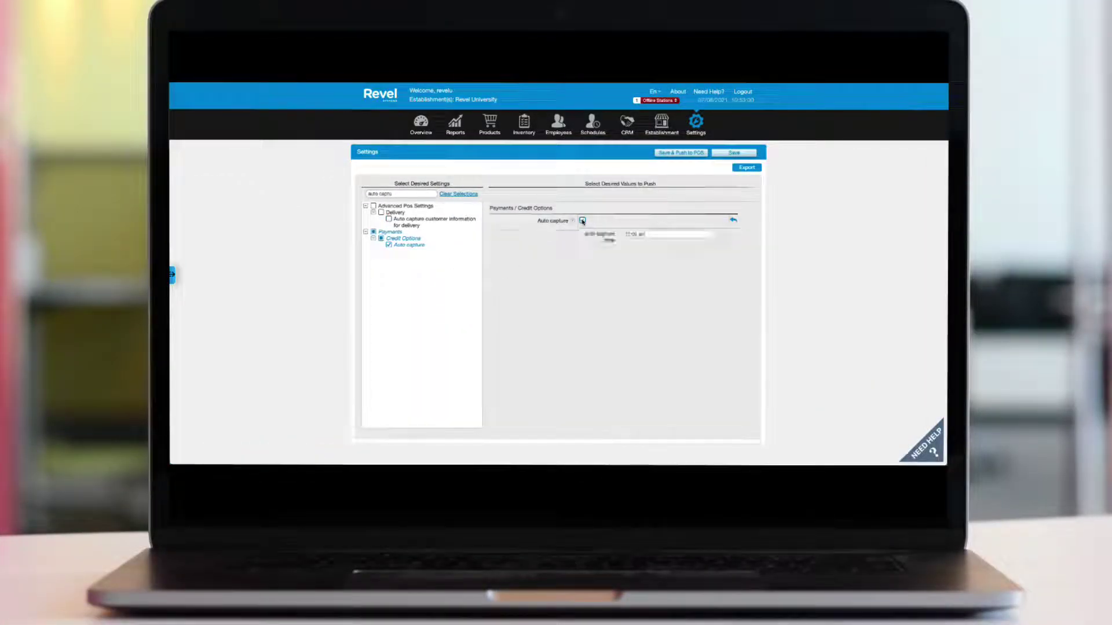
pyautogui.click(629, 235)
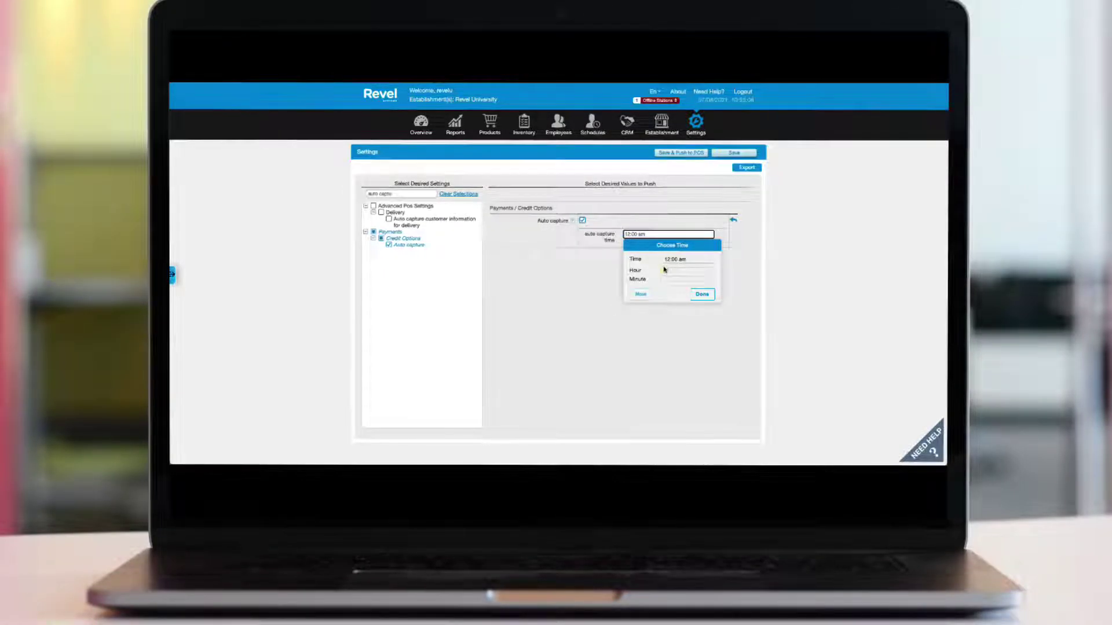
pyautogui.moveTo(662, 278); pyautogui.dragTo(689, 280)
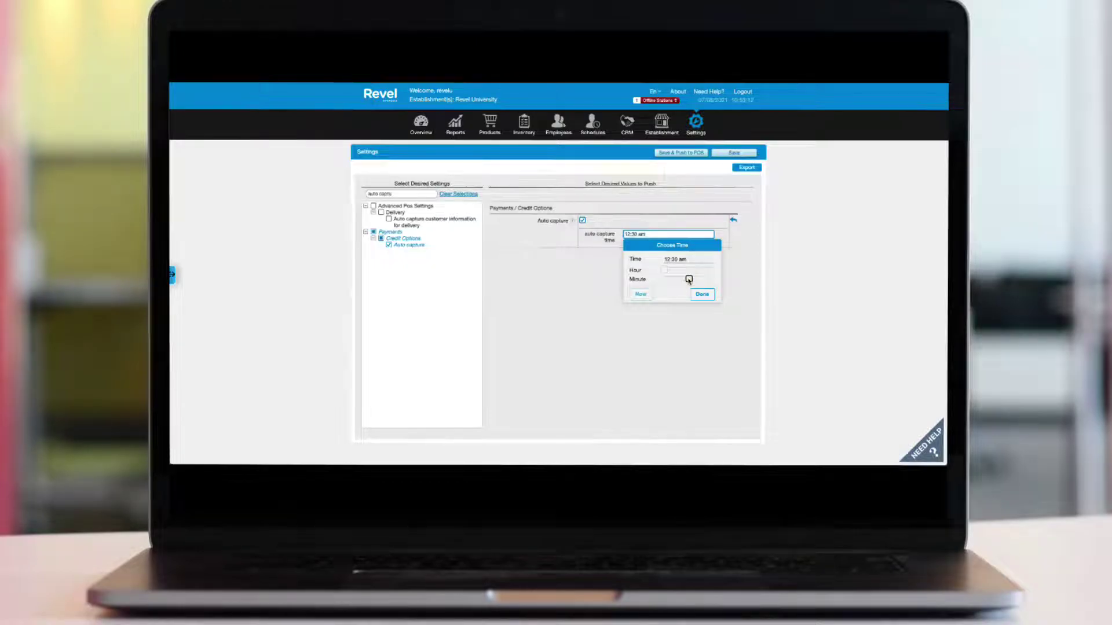
pyautogui.click(702, 294)
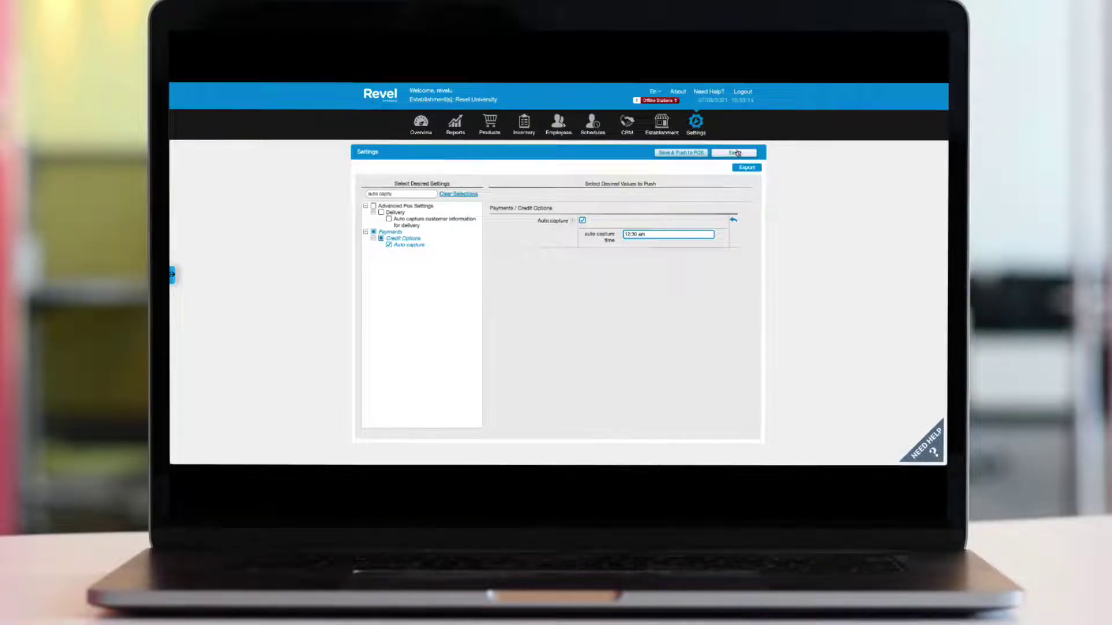